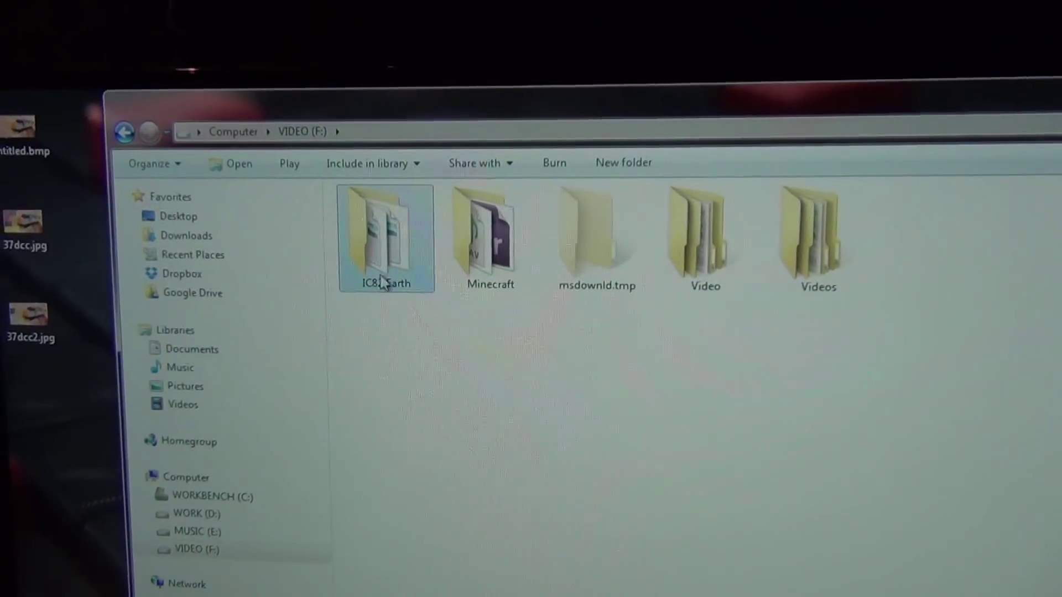
- Look through the raw and encoded folders inside IC82 Earth > Series 7 on the VIDEO (F:) drive
{"action": "double_click", "coordinate": [372, 293]}
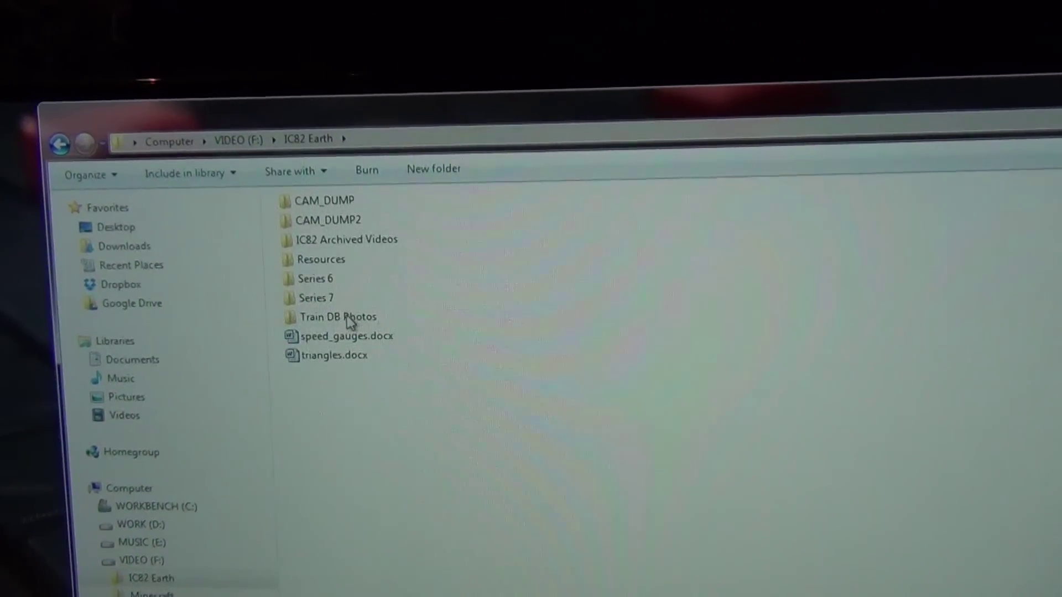
{"action": "double_click", "coordinate": [310, 302]}
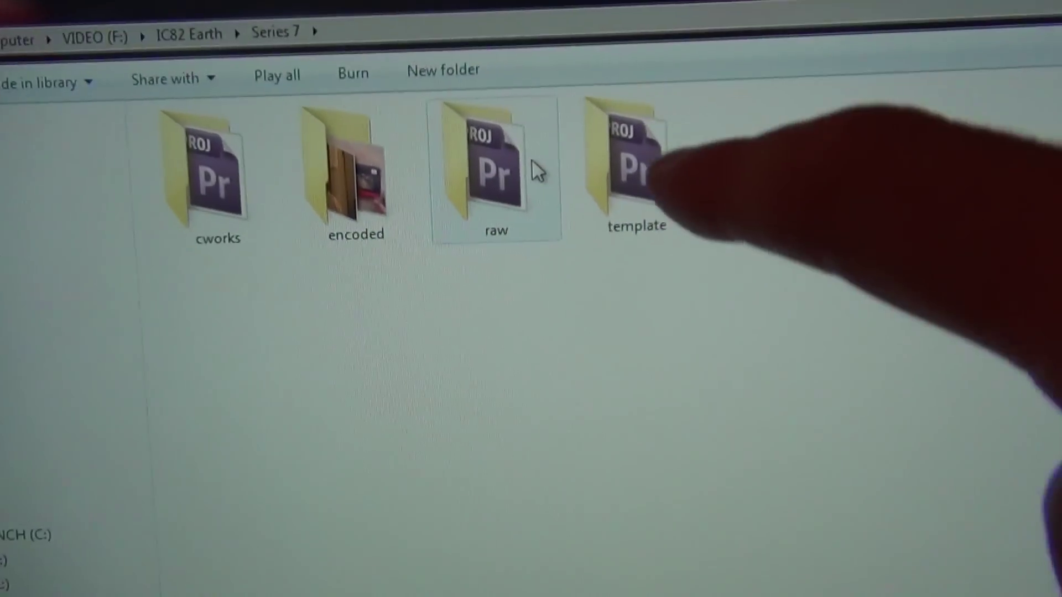
{"action": "mouse_move", "coordinate": [555, 242]}
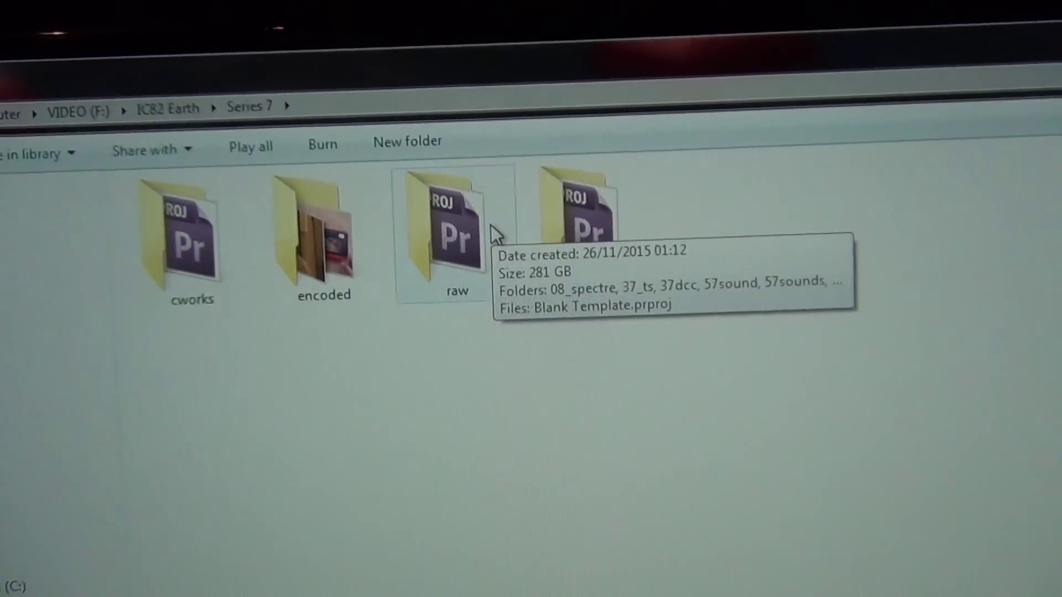
{"action": "double_click", "coordinate": [527, 218]}
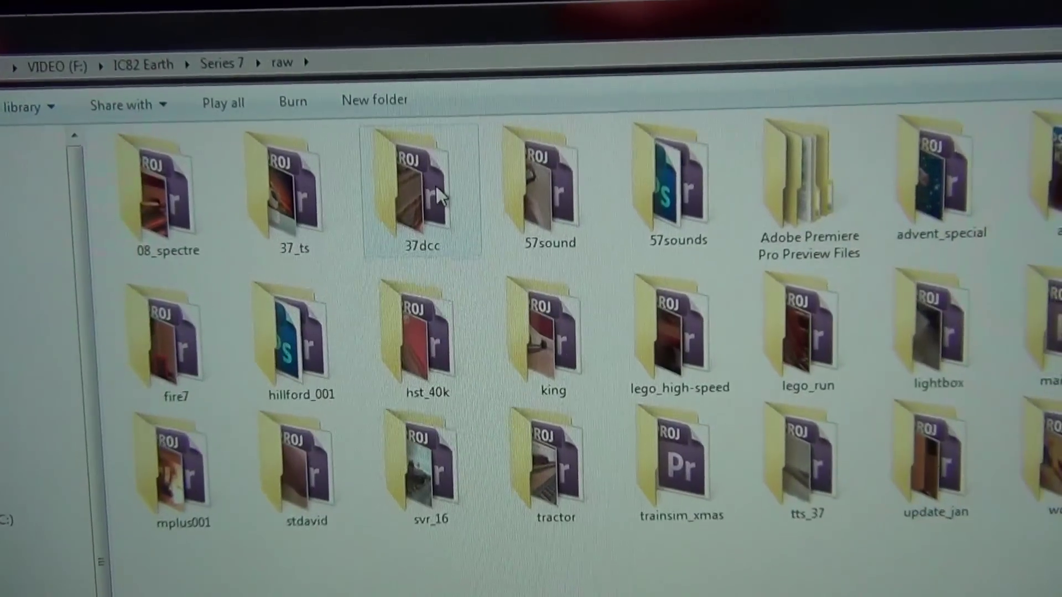
{"action": "key", "text": "BackSpace"}
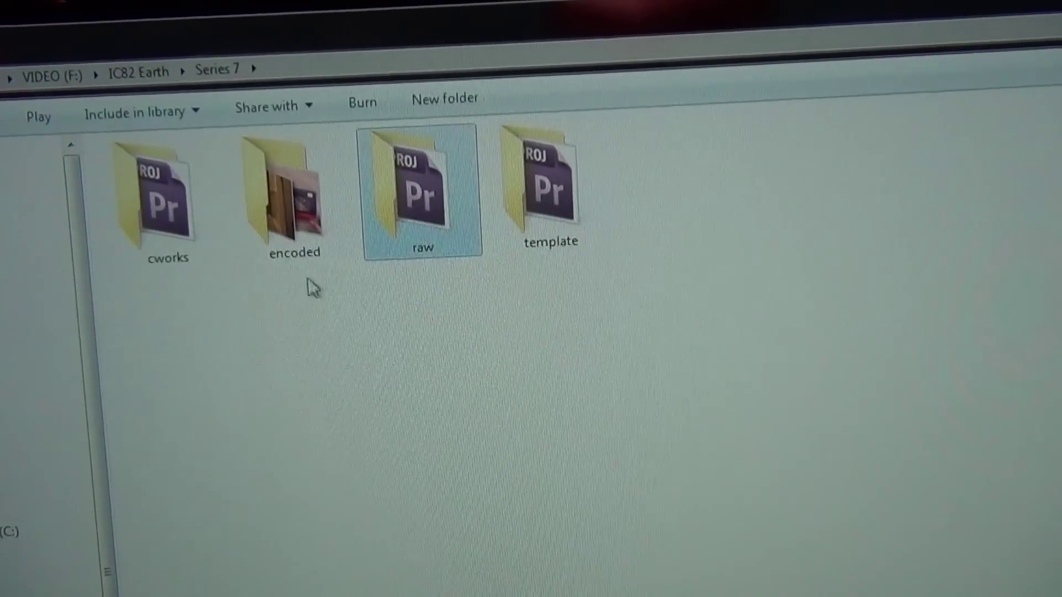
{"action": "double_click", "coordinate": [301, 240]}
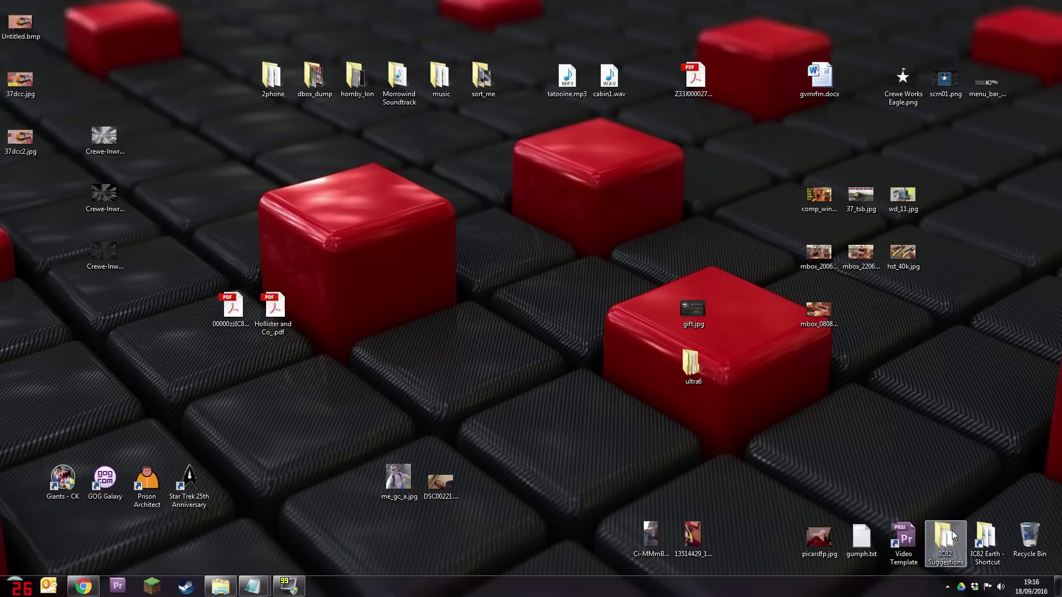
- Open the Video Template project in Premiere Pro and show its list of project media
{"action": "double_click", "coordinate": [904, 540]}
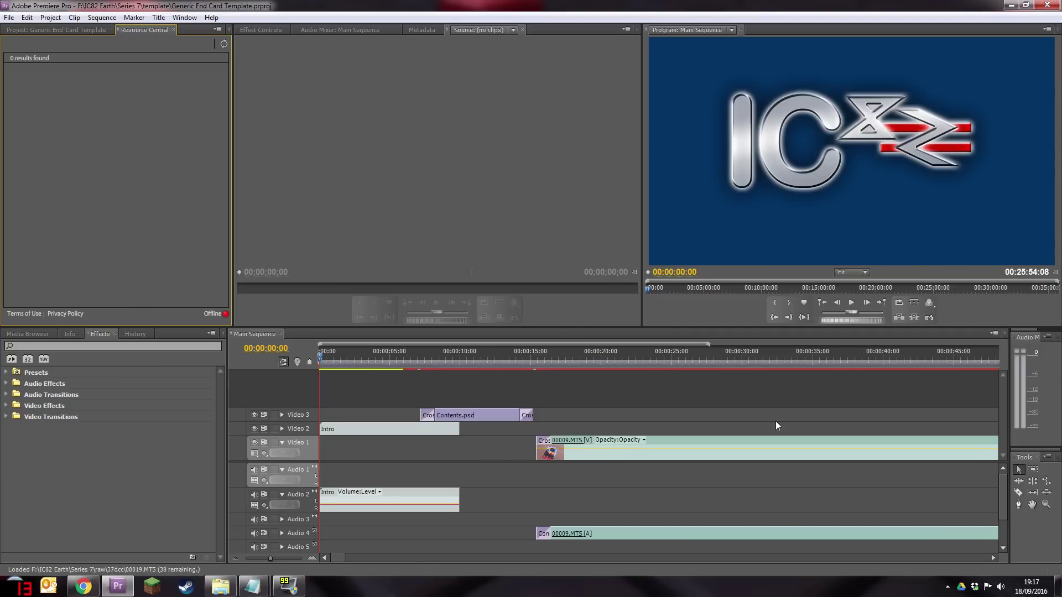
{"action": "left_click", "coordinate": [589, 483]}
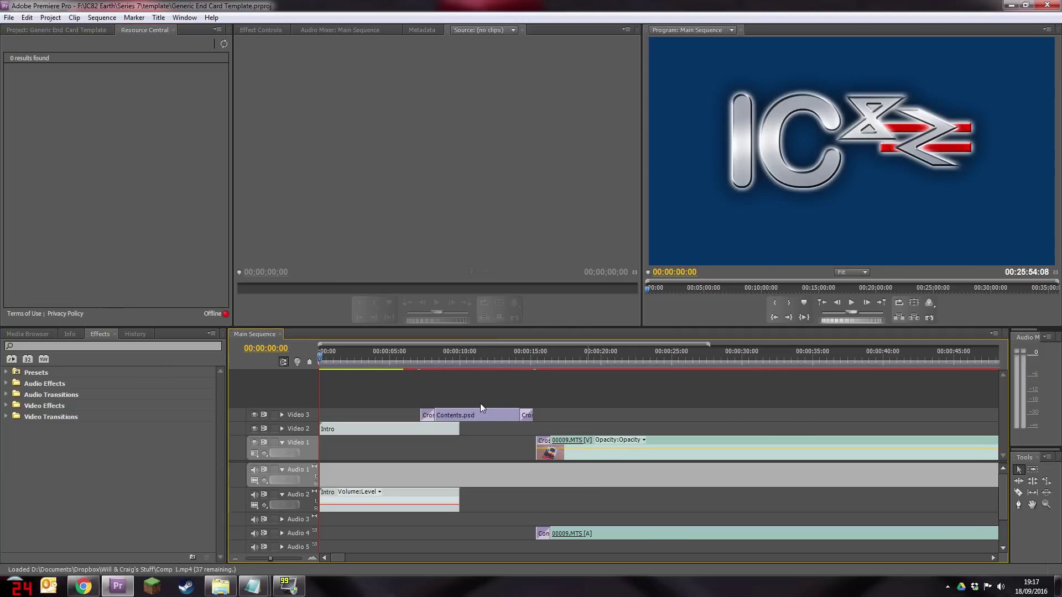
{"action": "left_click", "coordinate": [35, 31]}
{"action": "left_click", "coordinate": [606, 491]}
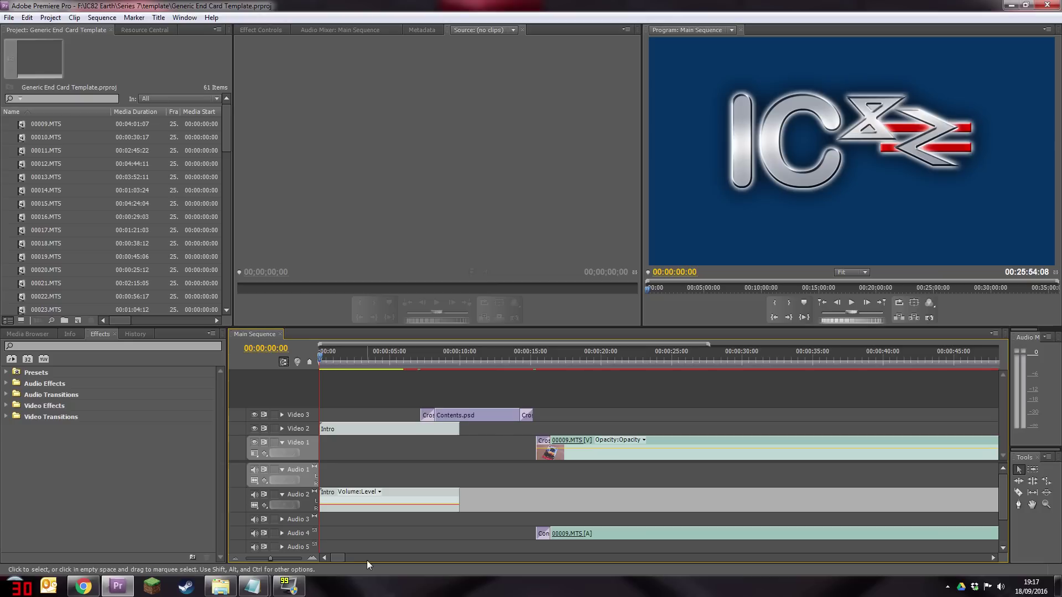
{"action": "mouse_move", "coordinate": [342, 557]}
{"action": "left_mouse_down"}
{"action": "mouse_move", "coordinate": [608, 577]}
{"action": "mouse_move", "coordinate": [383, 552]}
{"action": "mouse_move", "coordinate": [338, 558]}
{"action": "left_mouse_up"}
{"action": "mouse_move", "coordinate": [230, 138]}
{"action": "left_mouse_down"}
{"action": "mouse_move", "coordinate": [228, 245]}
{"action": "mouse_move", "coordinate": [231, 135]}
{"action": "mouse_move", "coordinate": [205, 265]}
{"action": "mouse_move", "coordinate": [222, 147]}
{"action": "left_mouse_up"}
{"action": "scroll", "coordinate": [168, 168], "scroll_direction": "up", "scroll_amount": 2}
{"action": "right_click", "coordinate": [84, 181]}
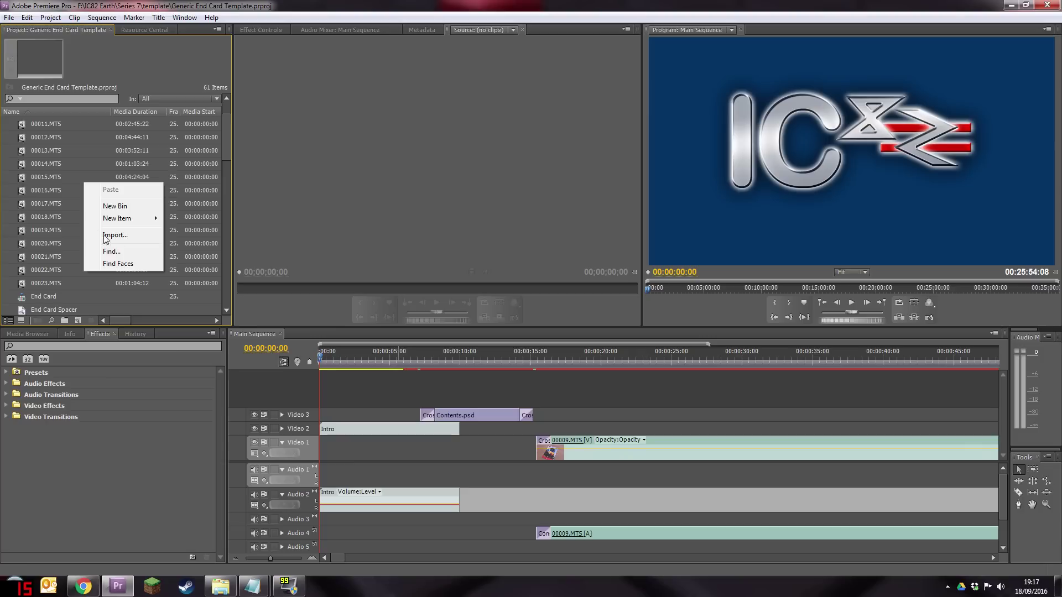
{"action": "left_click", "coordinate": [138, 239]}
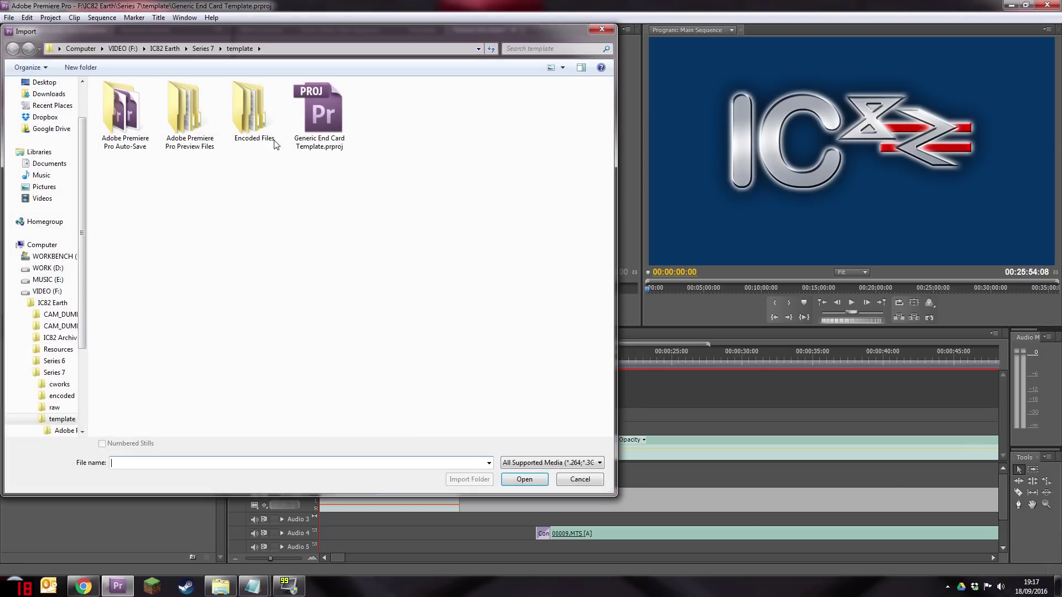
{"action": "left_click", "coordinate": [198, 49]}
{"action": "left_click", "coordinate": [165, 49]}
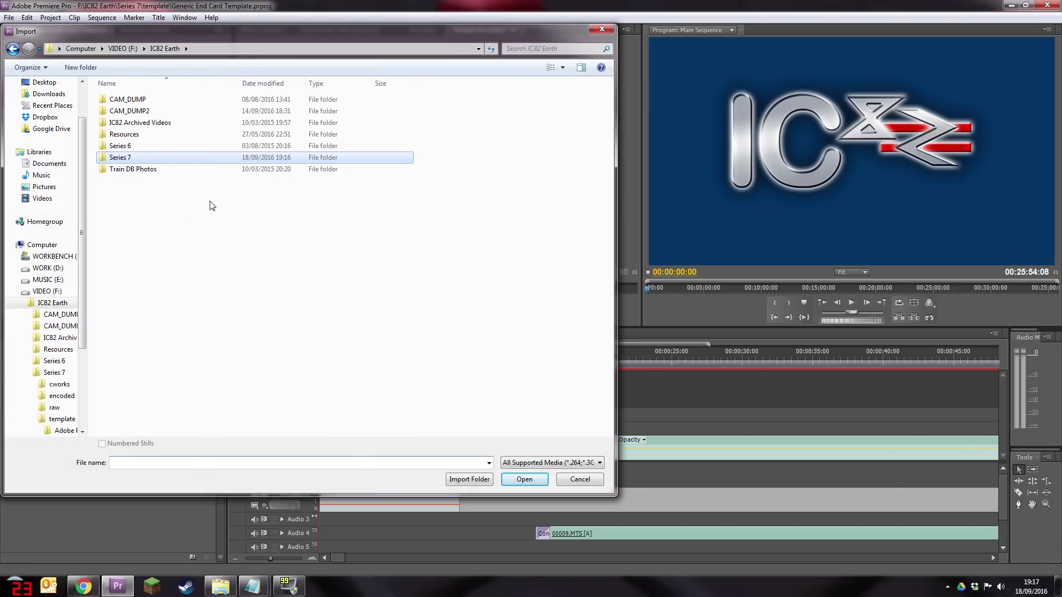
{"action": "left_click", "coordinate": [602, 30]}
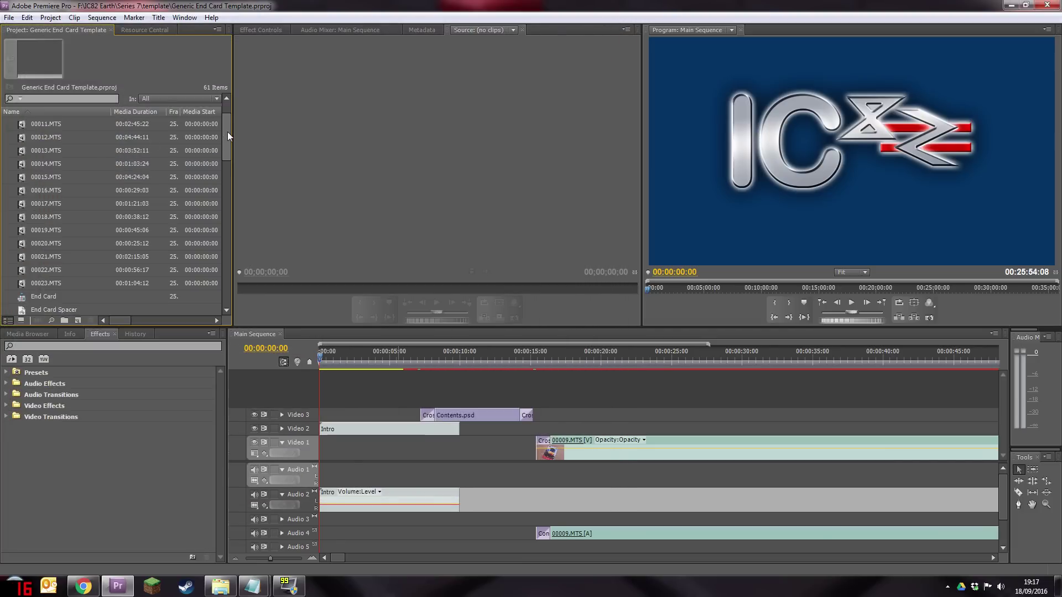
- Place the clip 00013.MTS on a new track above Video 3 from about 13 seconds, and play the sequence from 00:00:23:00
{"action": "scroll", "coordinate": [227, 132], "scroll_direction": "up", "scroll_amount": 1}
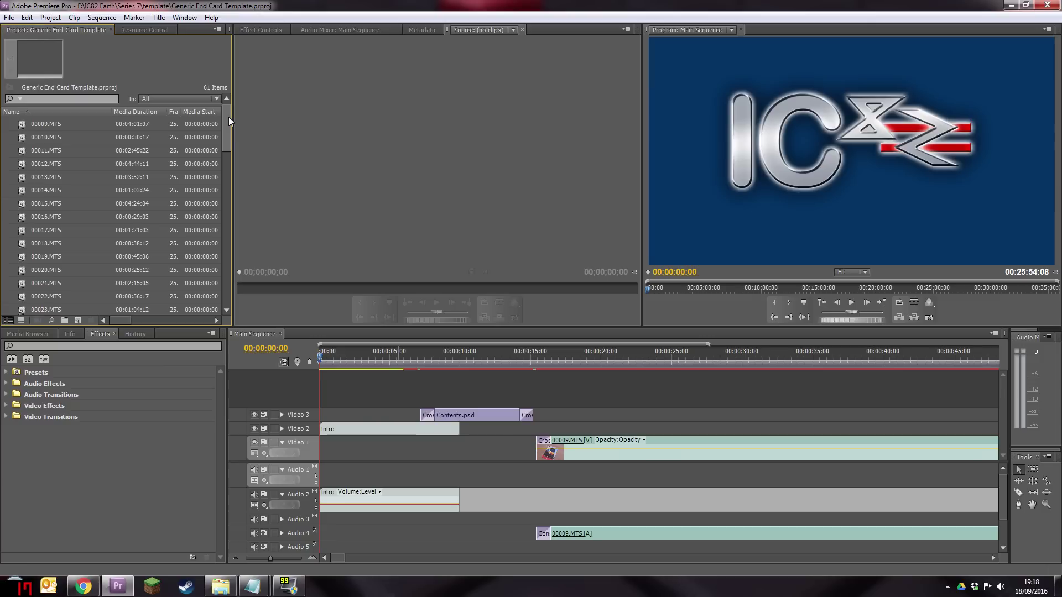
{"action": "left_click_drag", "start_coordinate": [25, 178], "coordinate": [513, 403]}
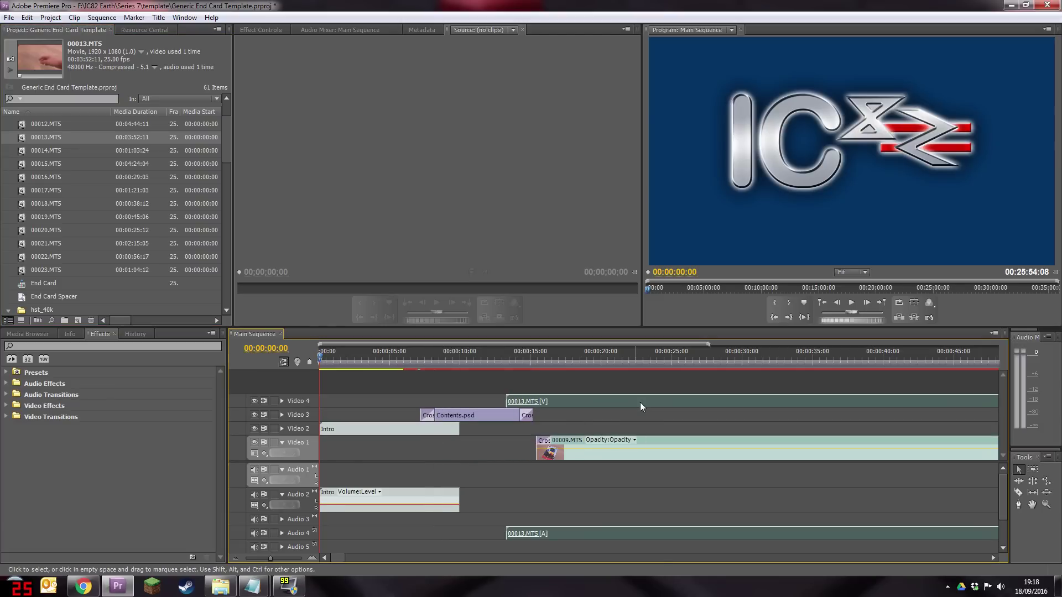
{"action": "left_click", "coordinate": [643, 356]}
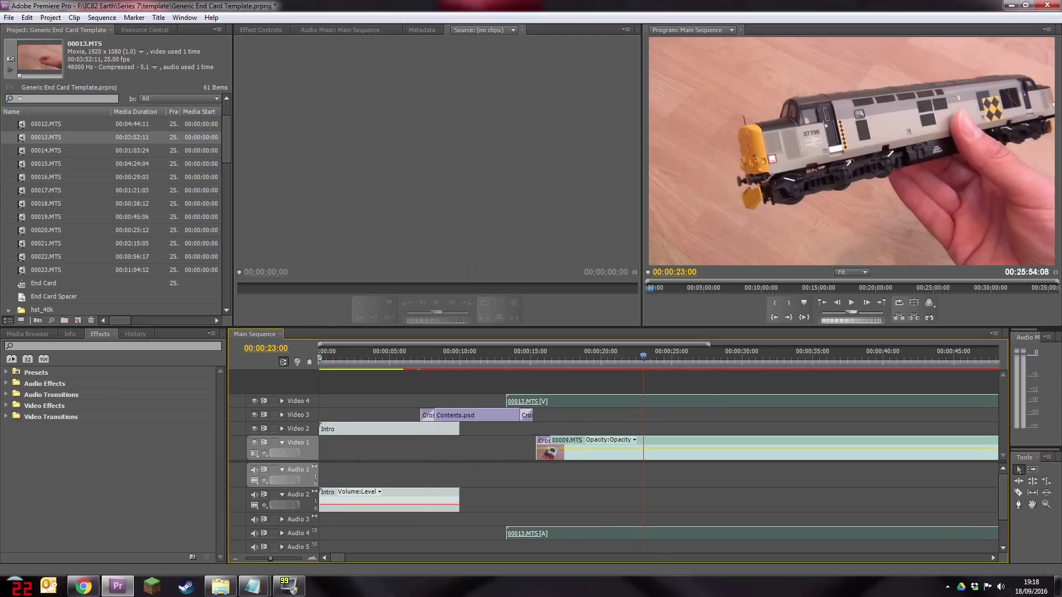
{"action": "key", "text": "space"}
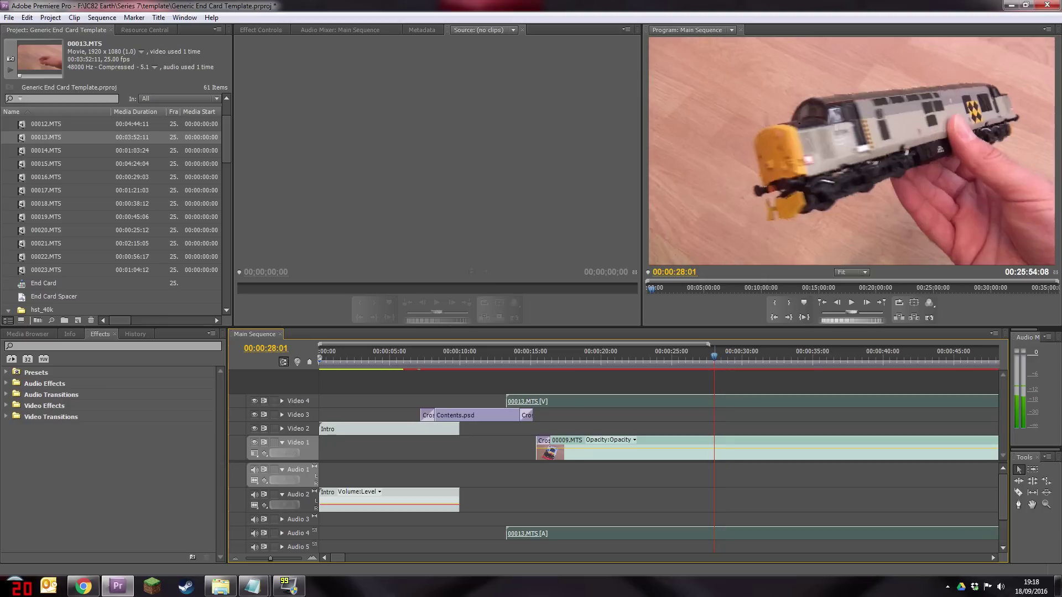
- Split the 00013.MTS clip on Video 4 at 00:00:28:01 and at about 31.5 and 37 seconds
{"action": "left_click", "coordinate": [1020, 493]}
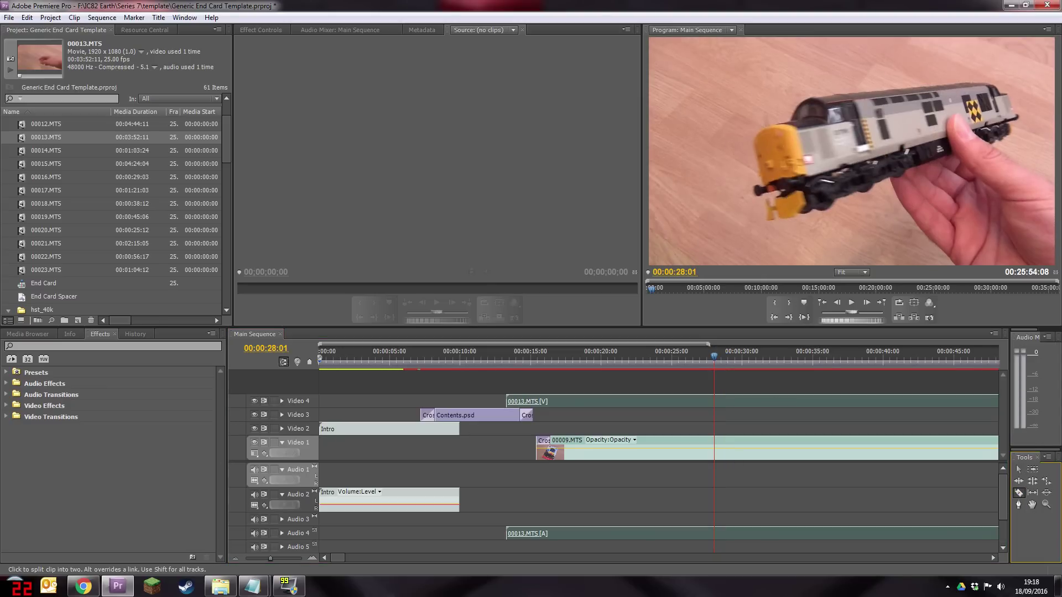
{"action": "left_click", "coordinate": [714, 402]}
{"action": "left_click", "coordinate": [764, 402]}
{"action": "left_click", "coordinate": [843, 401]}
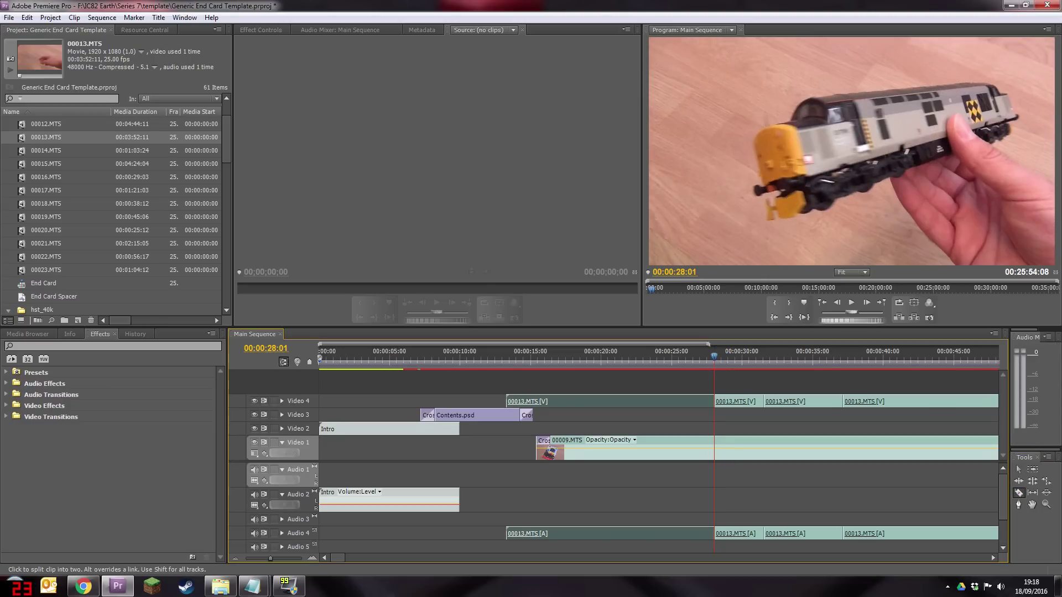
- Move the third piece of 00013.MTS to Video 3 so it ends at 00:00:28:01, and delete the short piece following the playhead
{"action": "left_click", "coordinate": [1019, 469]}
{"action": "left_click_drag", "start_coordinate": [811, 409], "coordinate": [684, 416]}
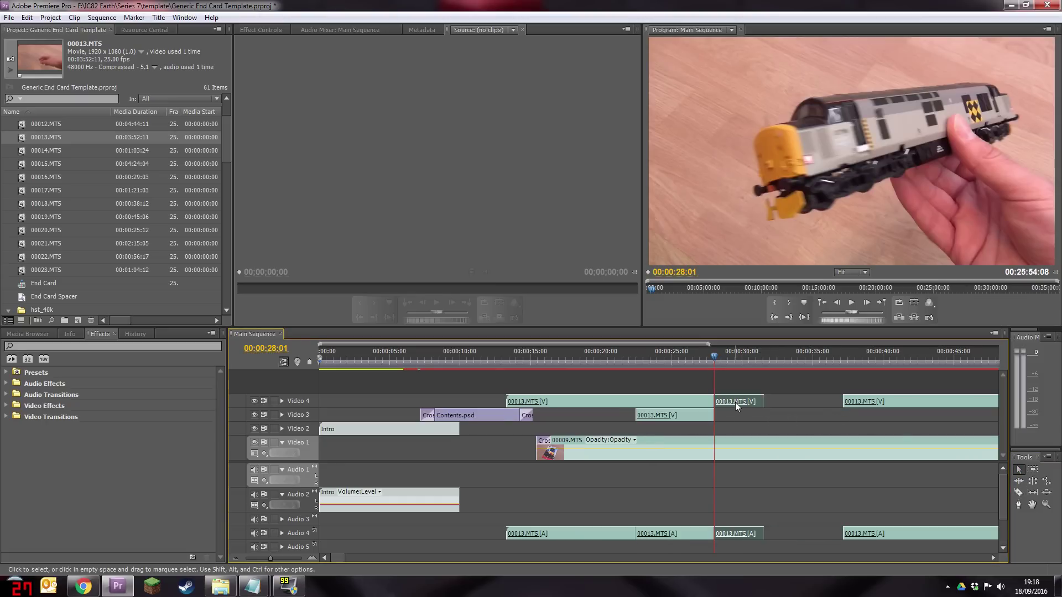
{"action": "key", "text": "Delete"}
{"action": "key", "text": "space"}
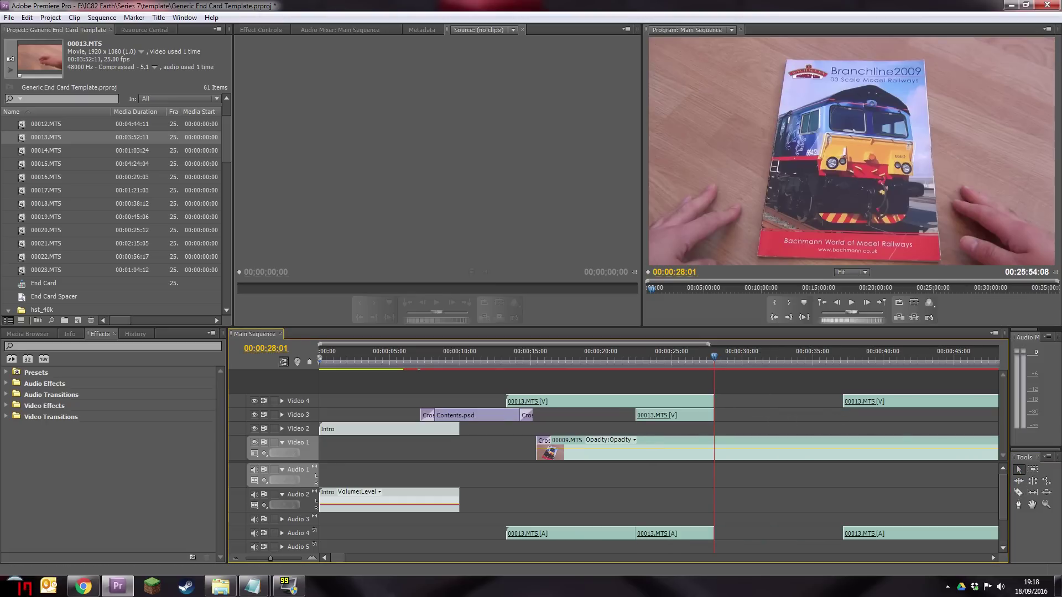
{"action": "key", "text": "space"}
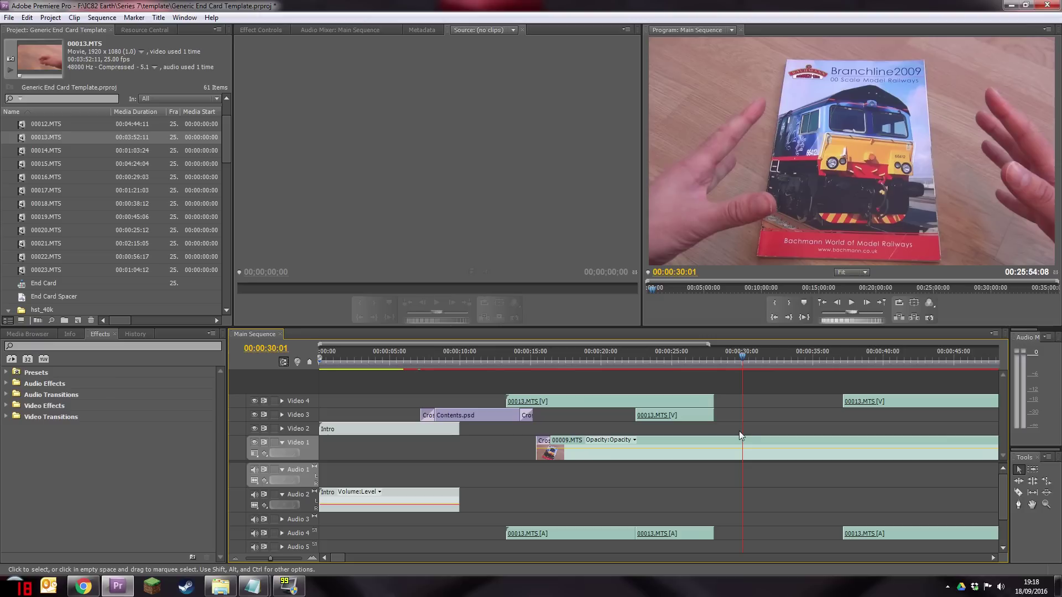
- Apply the Tumble Away 3D Motion transition to the end of the first 00013.MTS piece on Video 4
{"action": "left_click", "coordinate": [706, 357]}
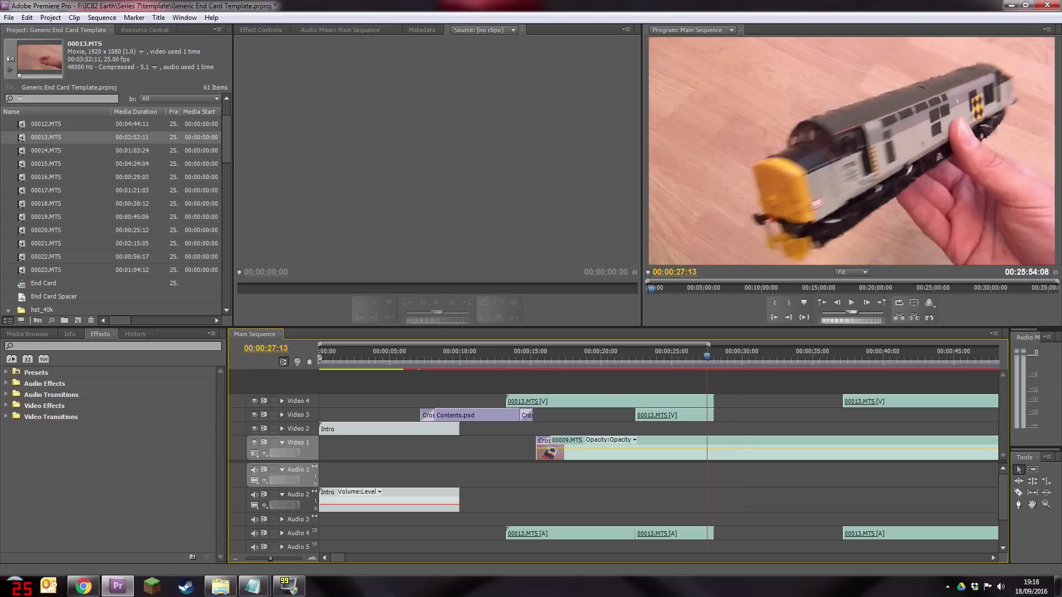
{"action": "left_click", "coordinate": [6, 416]}
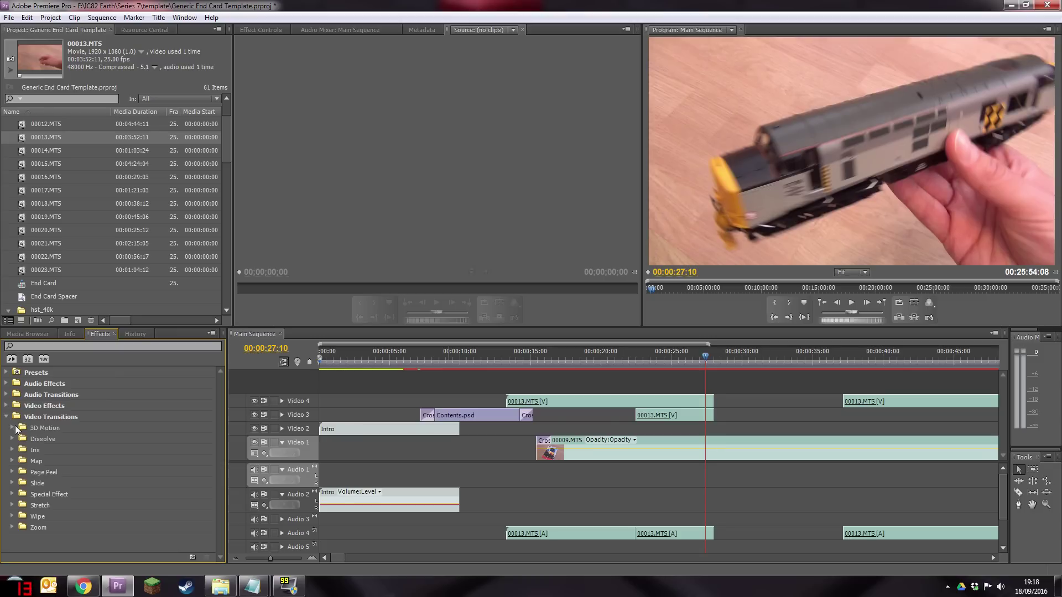
{"action": "left_click", "coordinate": [12, 439]}
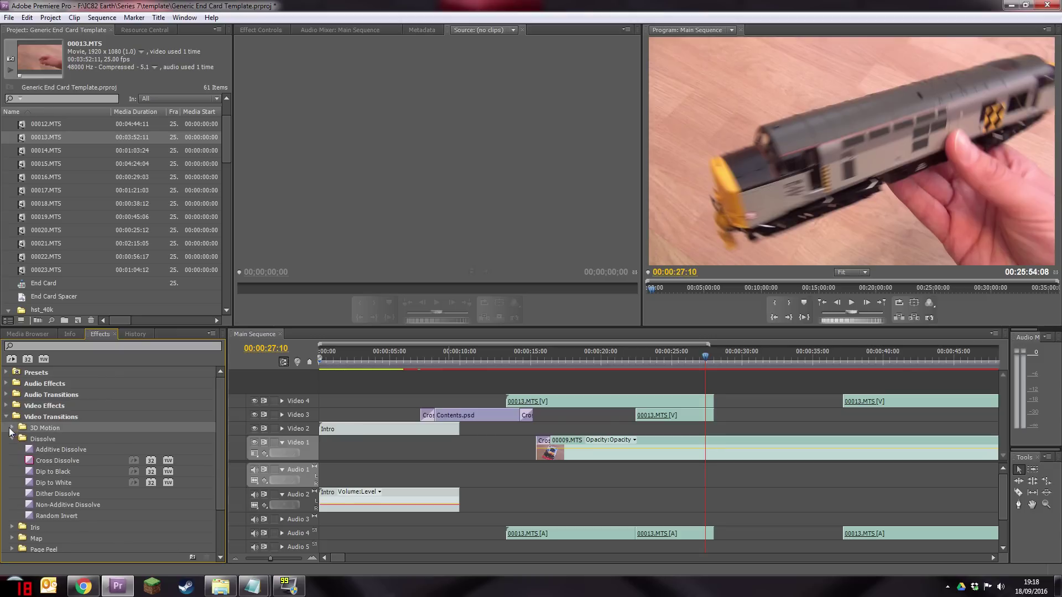
{"action": "left_click", "coordinate": [11, 428]}
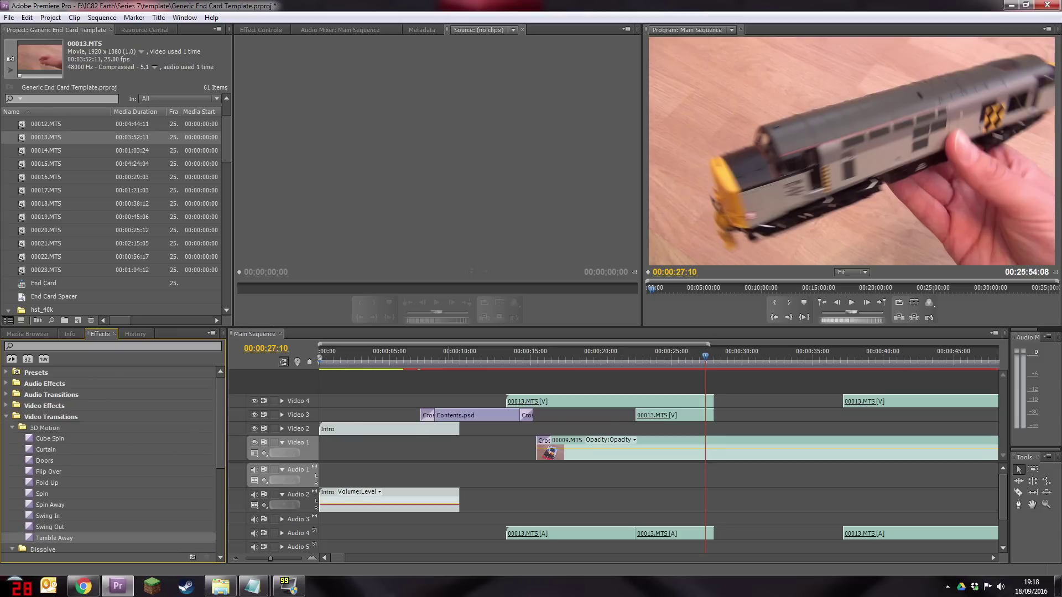
{"action": "left_click_drag", "start_coordinate": [54, 538], "coordinate": [708, 402]}
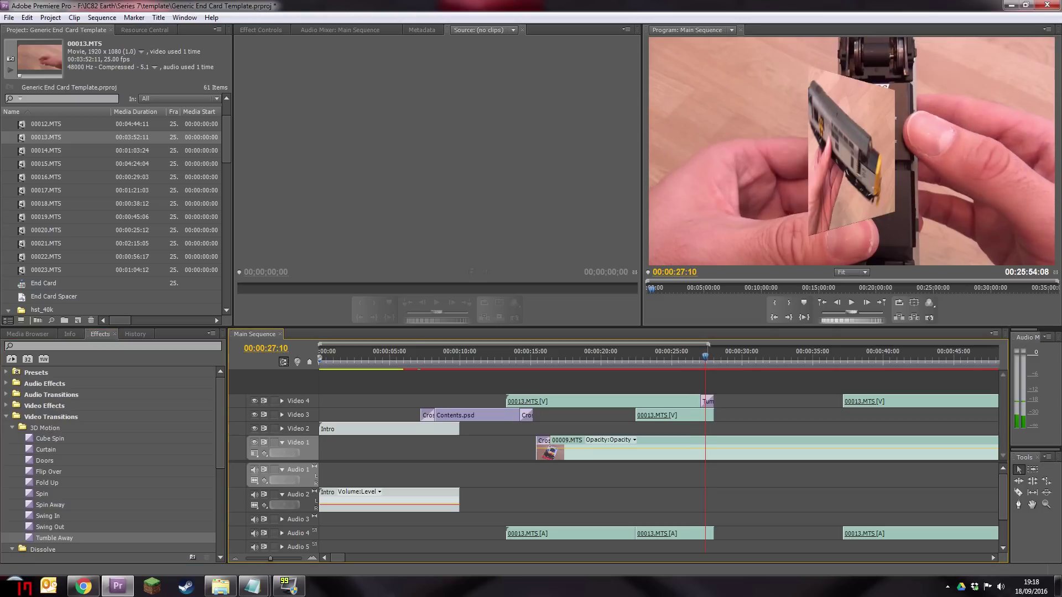
- Play back the section around the Tumble Away transition to preview it
{"action": "left_click", "coordinate": [850, 304]}
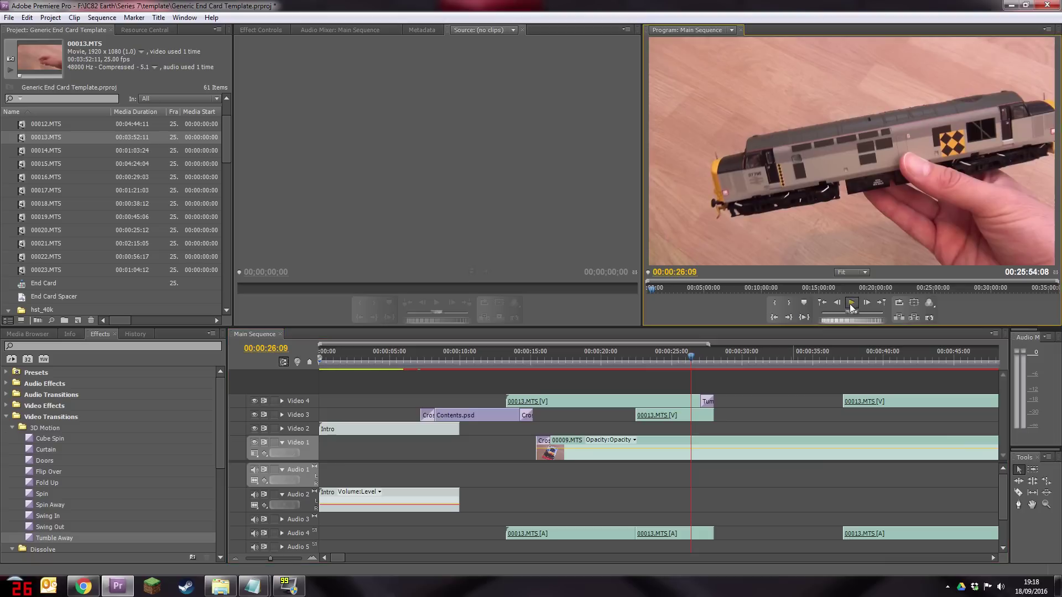
{"action": "left_click", "coordinate": [852, 304]}
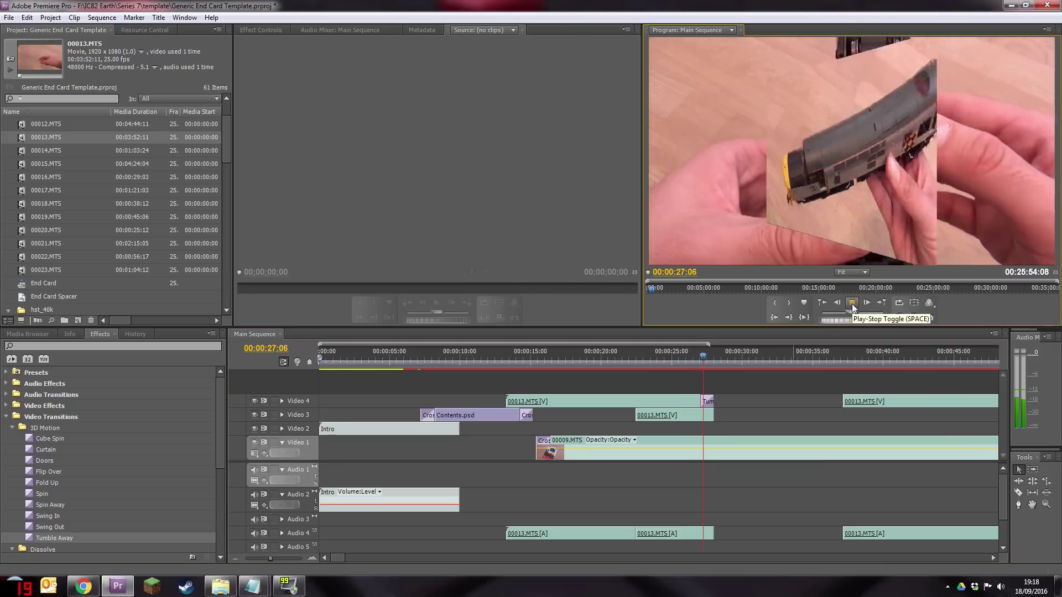
{"action": "left_click", "coordinate": [852, 304]}
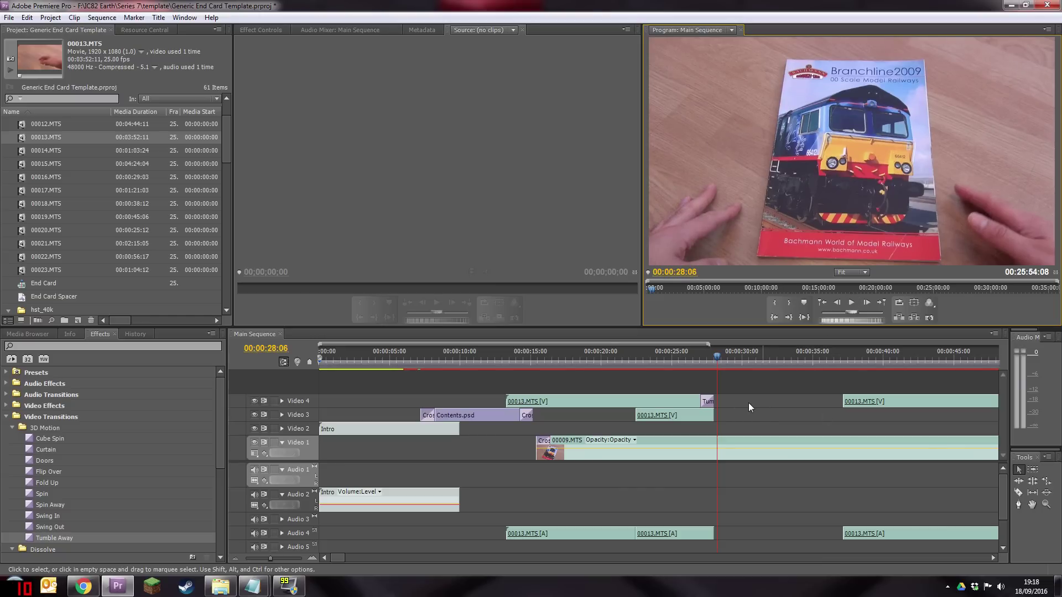
{"action": "mouse_move", "coordinate": [339, 558]}
{"action": "left_mouse_down"}
{"action": "mouse_move", "coordinate": [515, 554]}
{"action": "mouse_move", "coordinate": [337, 559]}
{"action": "left_mouse_up"}
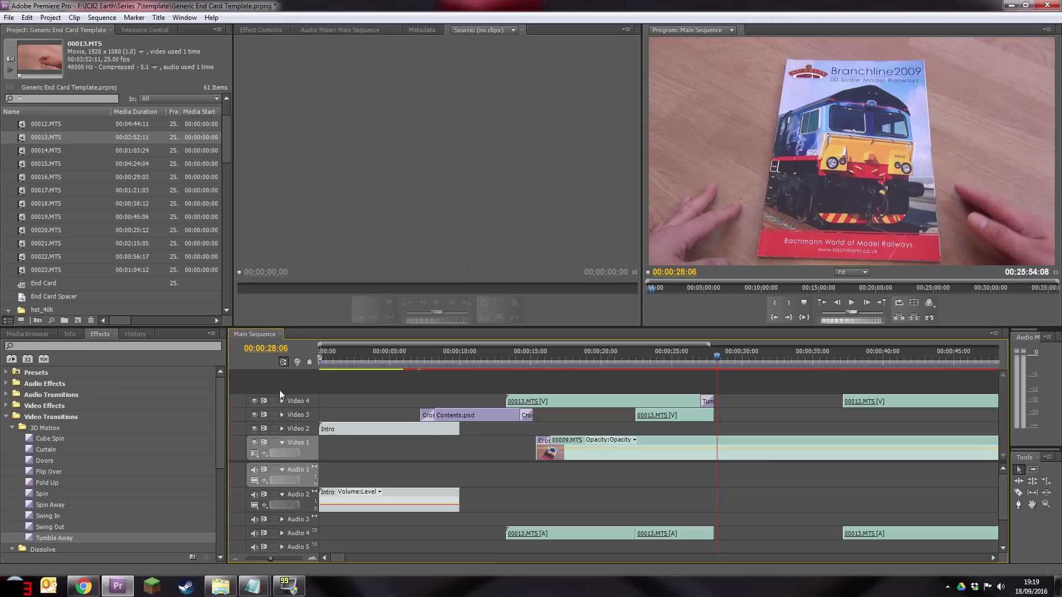
{"action": "mouse_move", "coordinate": [227, 128]}
{"action": "left_mouse_down"}
{"action": "mouse_move", "coordinate": [227, 232]}
{"action": "mouse_move", "coordinate": [228, 127]}
{"action": "mouse_move", "coordinate": [226, 141]}
{"action": "left_mouse_up"}
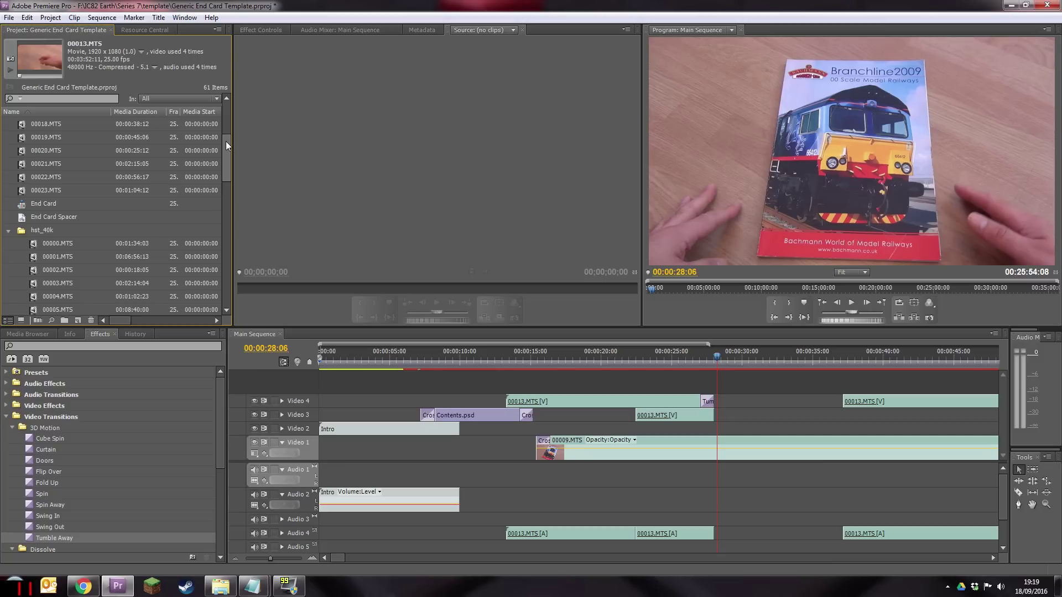
{"action": "left_click_drag", "start_coordinate": [226, 141], "coordinate": [228, 161]}
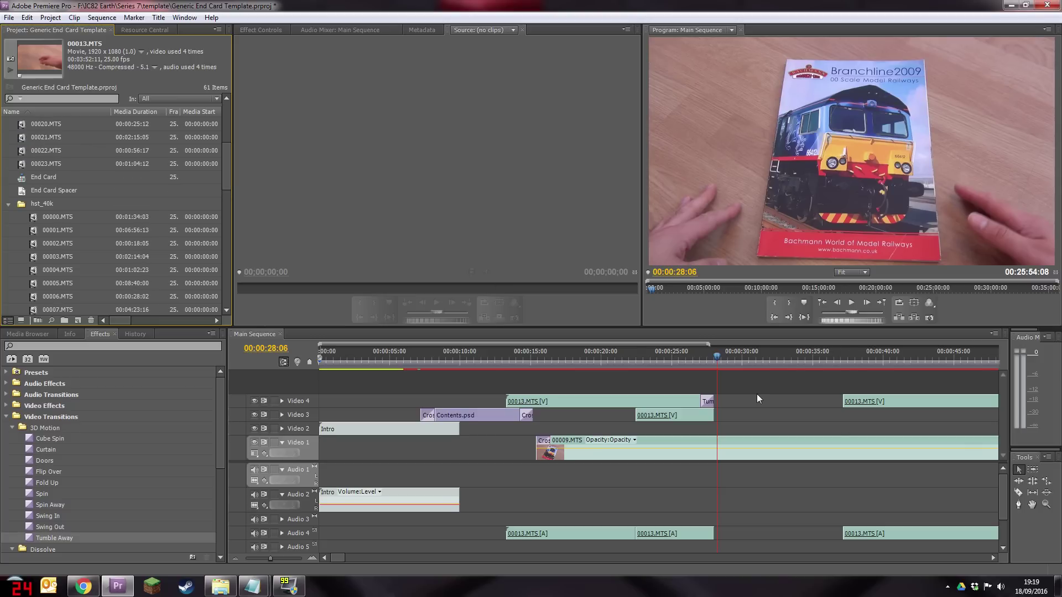
- Play the end card near the end of the main sequence, starting at about 00:25:41
{"action": "left_click_drag", "start_coordinate": [344, 559], "coordinate": [806, 562]}
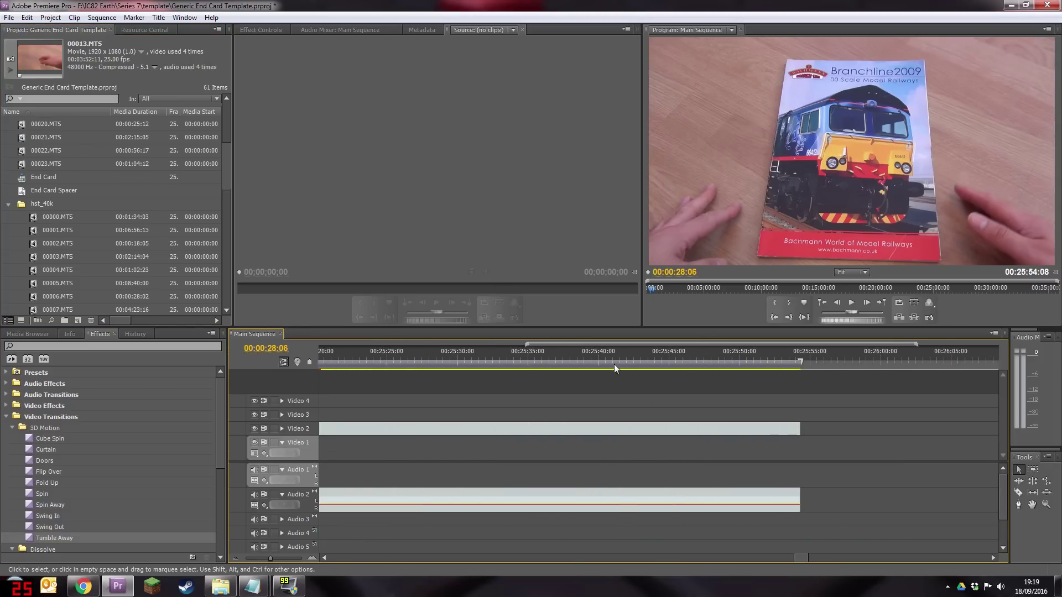
{"action": "left_click", "coordinate": [612, 360]}
{"action": "left_click", "coordinate": [855, 304]}
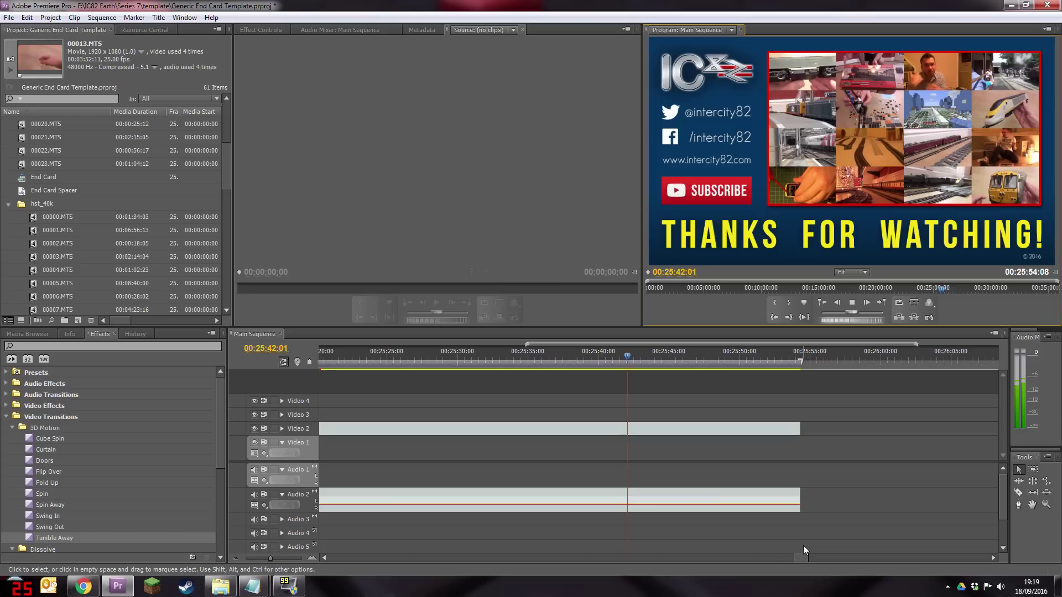
{"action": "left_click", "coordinate": [852, 304]}
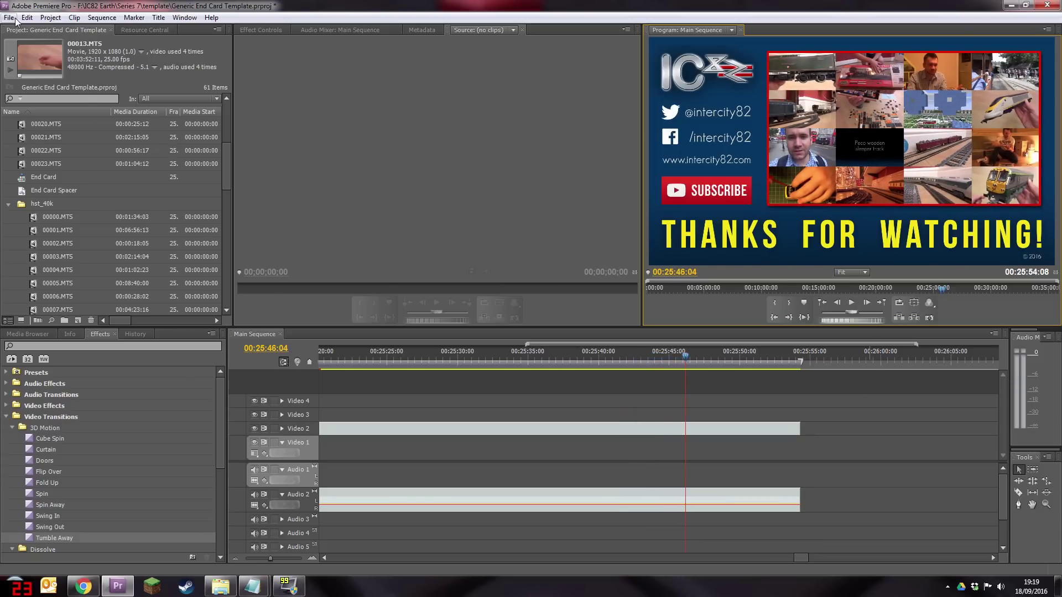